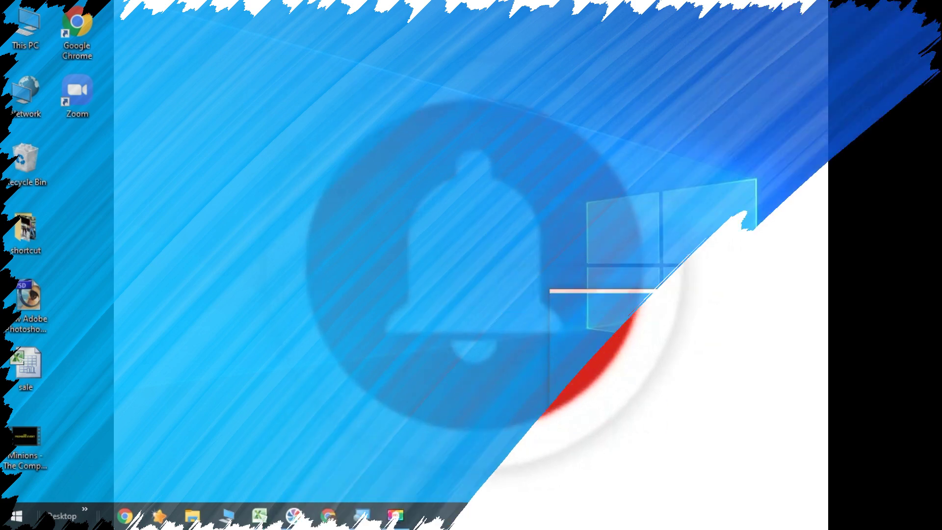
# Drag across the sale workbook's window to get Sheet2 in view.
pyautogui.moveTo(691, 373); pyautogui.dragTo(546, 473)
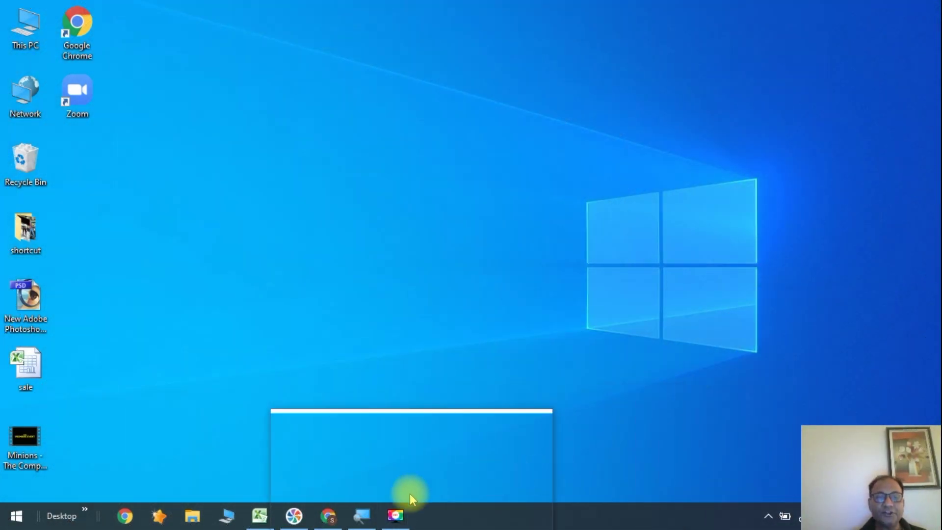
pyautogui.moveTo(546, 473)
pyautogui.mouseDown()
pyautogui.moveTo(243, 520)
pyautogui.moveTo(259, 519)
pyautogui.moveTo(313, 301)
pyautogui.moveTo(280, 270)
pyautogui.mouseUp()
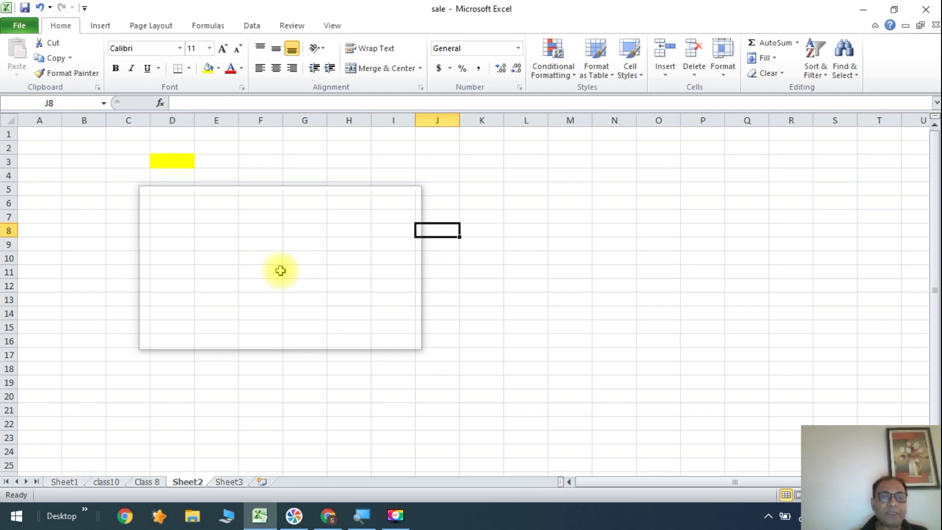
# Clear the empty rectangle from Sheet2 and show the Insert ribbon commands.
pyautogui.moveTo(279, 270)
pyautogui.mouseDown()
pyautogui.moveTo(224, 235)
pyautogui.moveTo(78, 62)
pyautogui.moveTo(327, 341)
pyautogui.mouseUp()
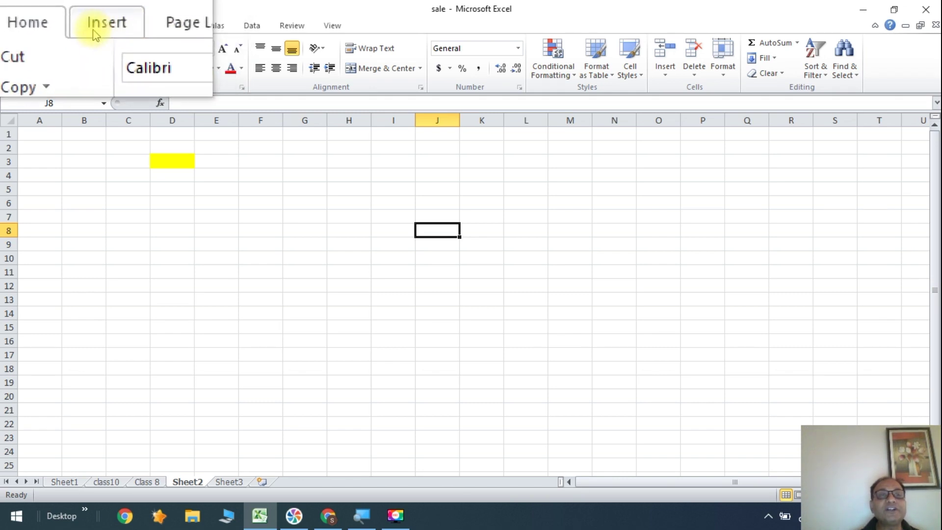
pyautogui.click(96, 35)
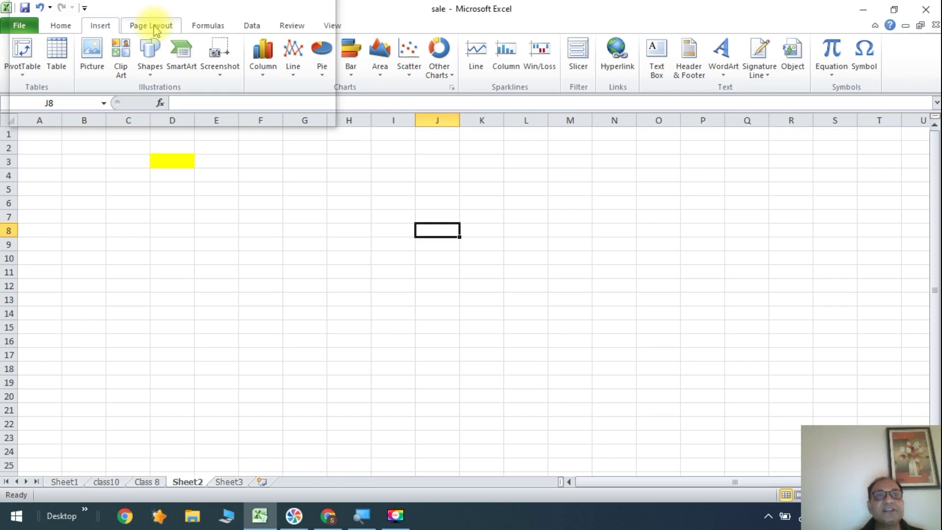
pyautogui.click(206, 27)
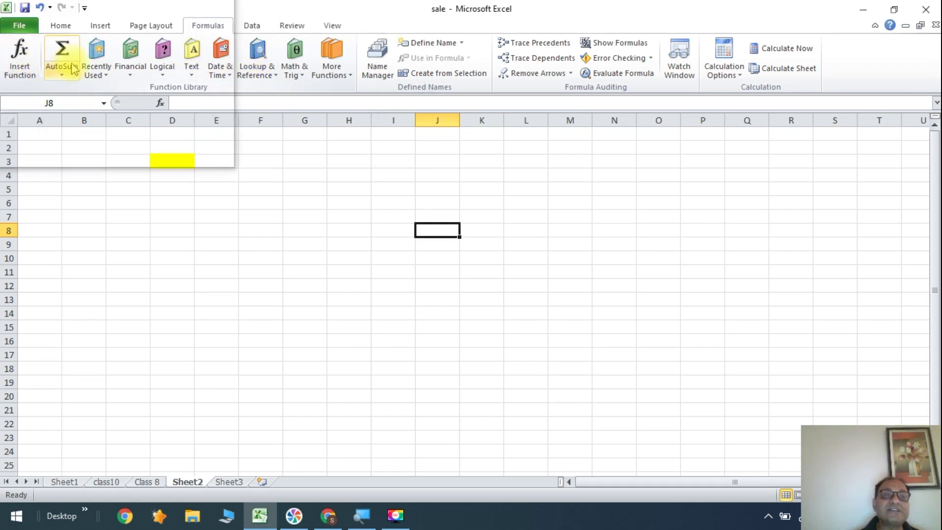
pyautogui.click(61, 27)
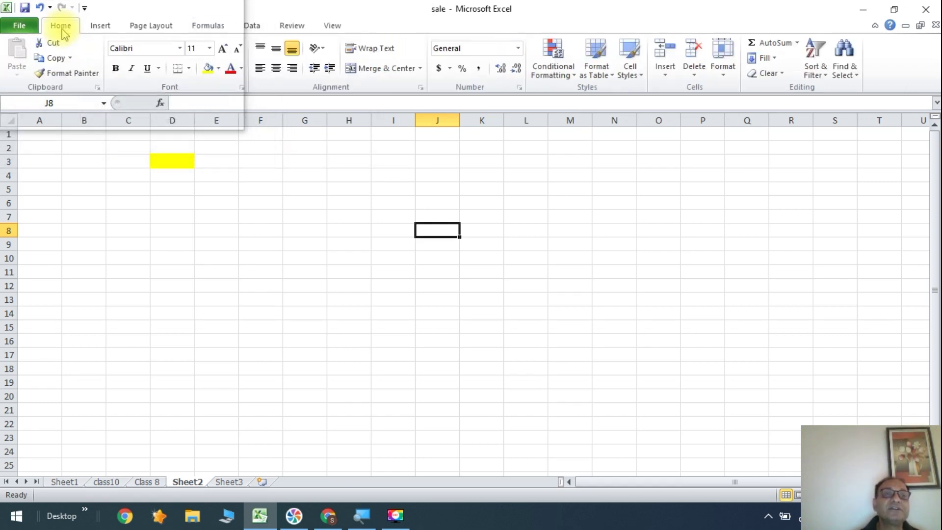
pyautogui.click(93, 27)
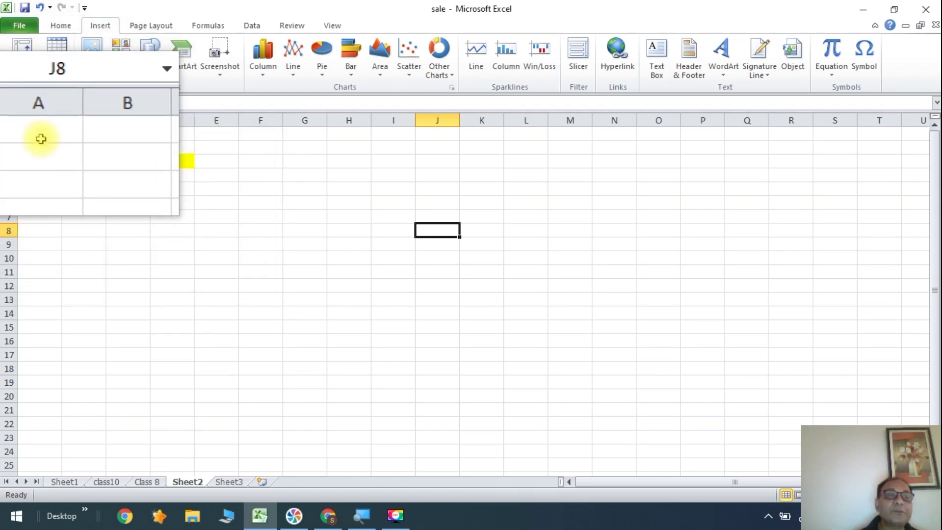
# Move the selection from A1 to B1, then down to B2 for editing.
pyautogui.click(41, 136)
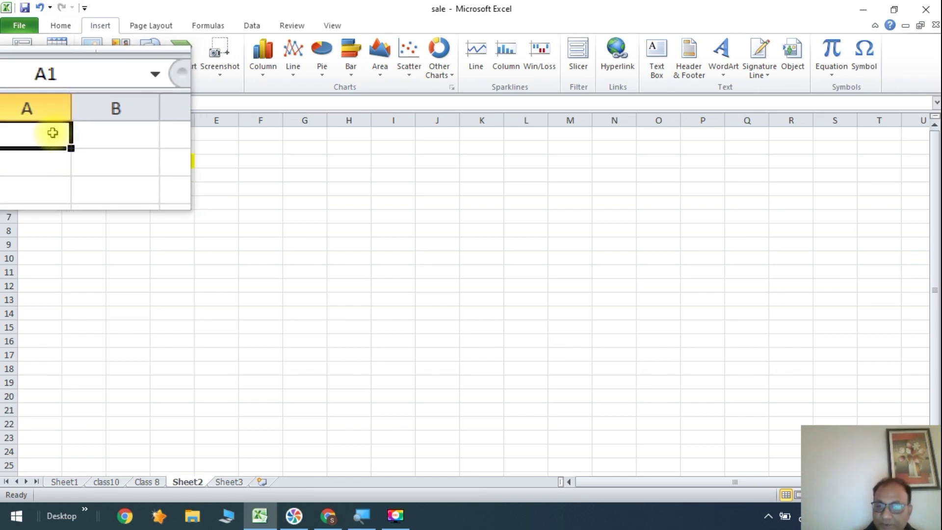
pyautogui.press('Right')
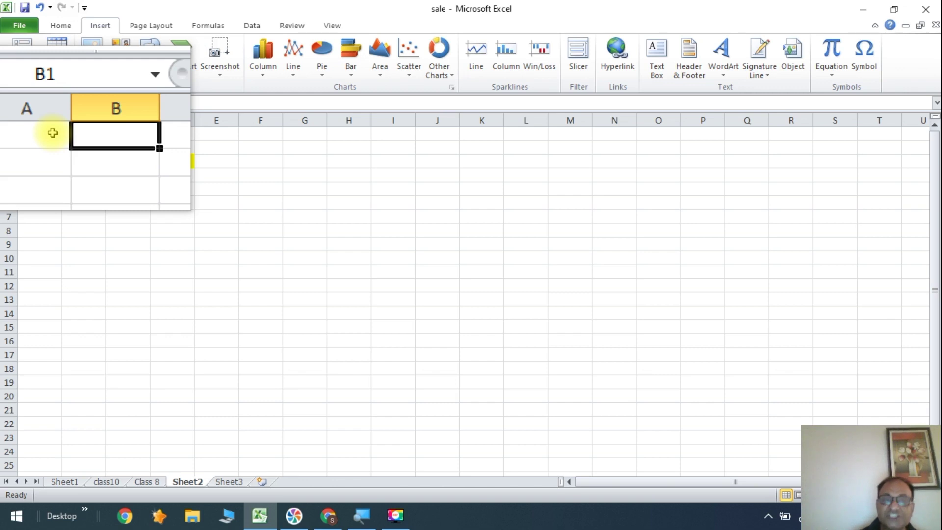
pyautogui.press('Down')
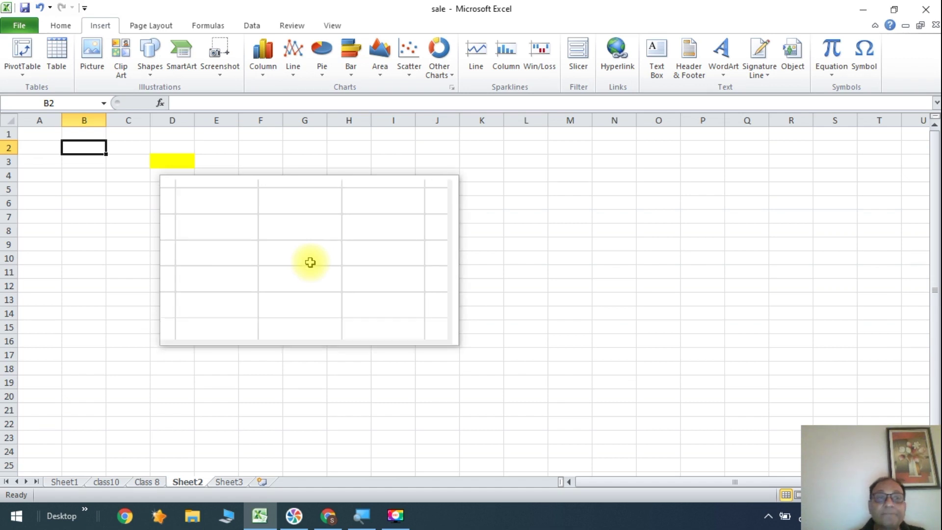
pyautogui.click(211, 101)
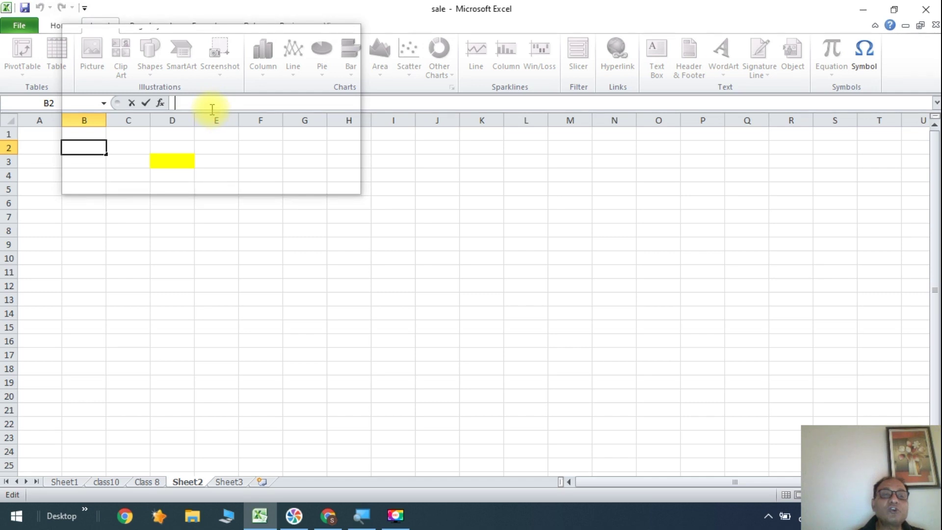
# Enter 1000 in A1 and the formula =100+100 in F1, which displays 200.
pyautogui.click(53, 134)
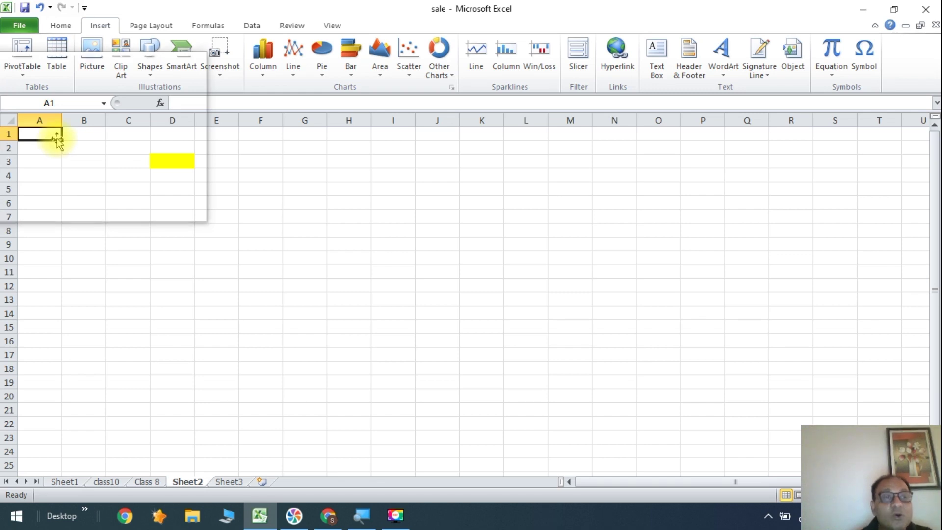
pyautogui.write('1000')
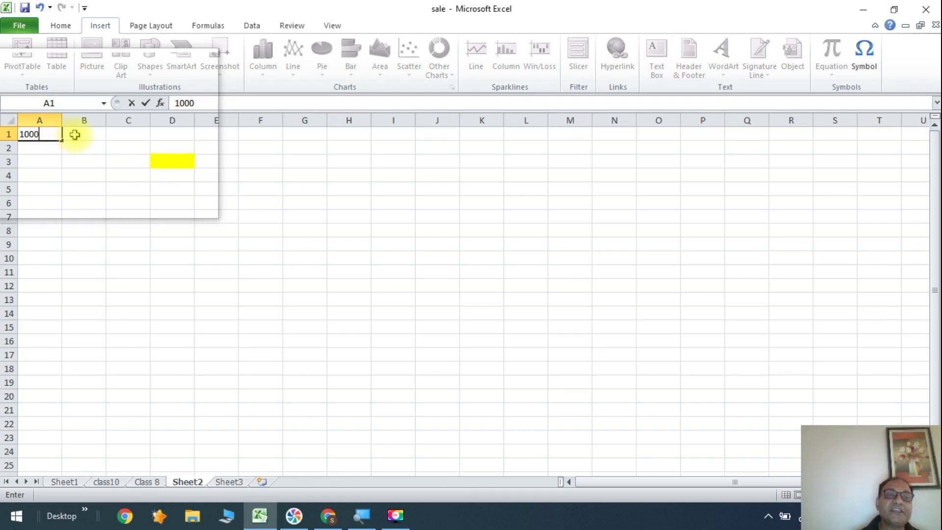
pyautogui.click(246, 134)
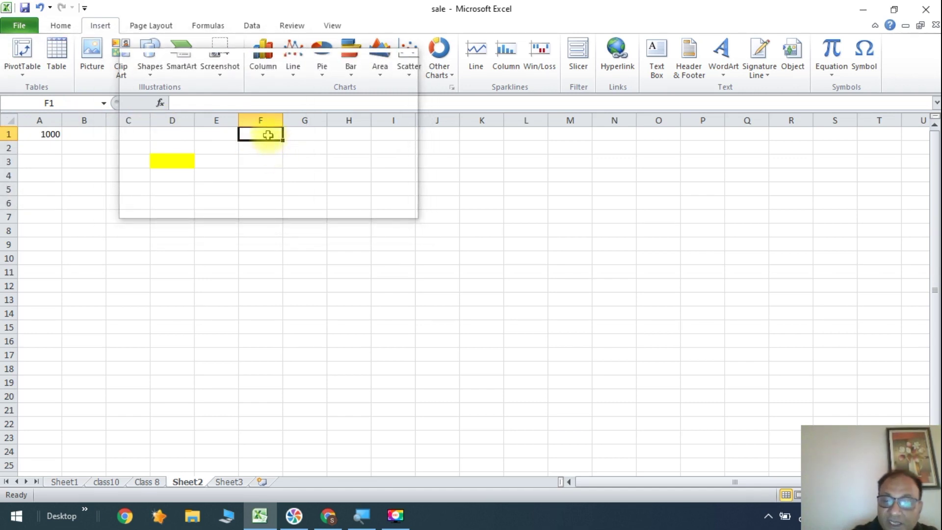
pyautogui.write('=100+100')
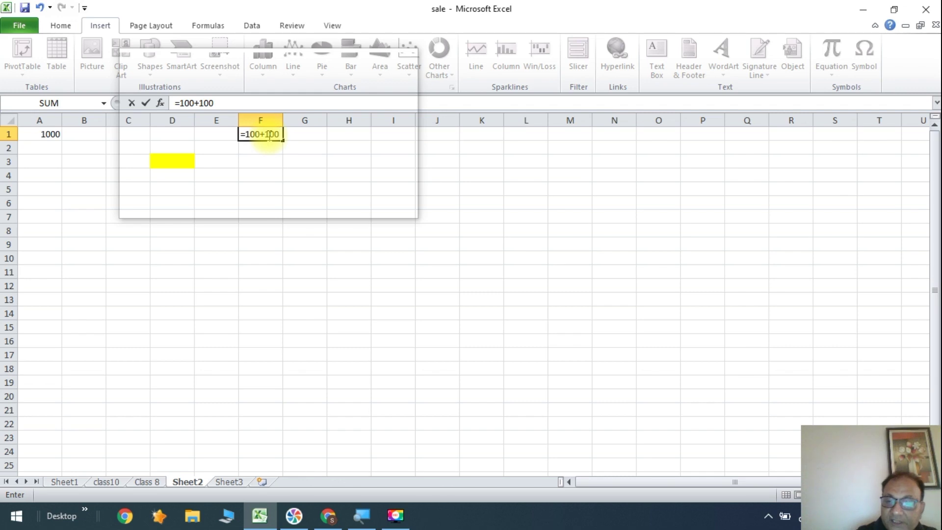
pyautogui.press('Return')
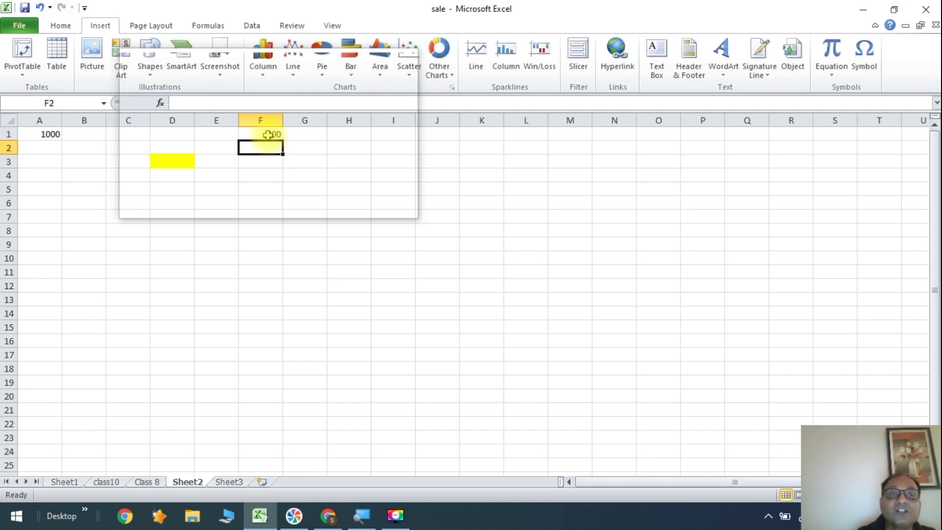
pyautogui.click(274, 133)
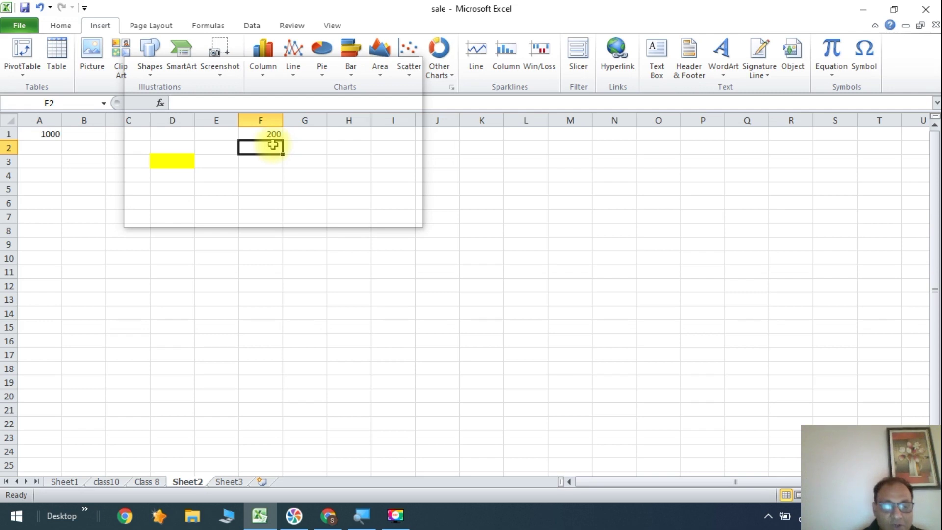
# Type 200 into F2 and compare its contents with F1's formula.
pyautogui.write('200')
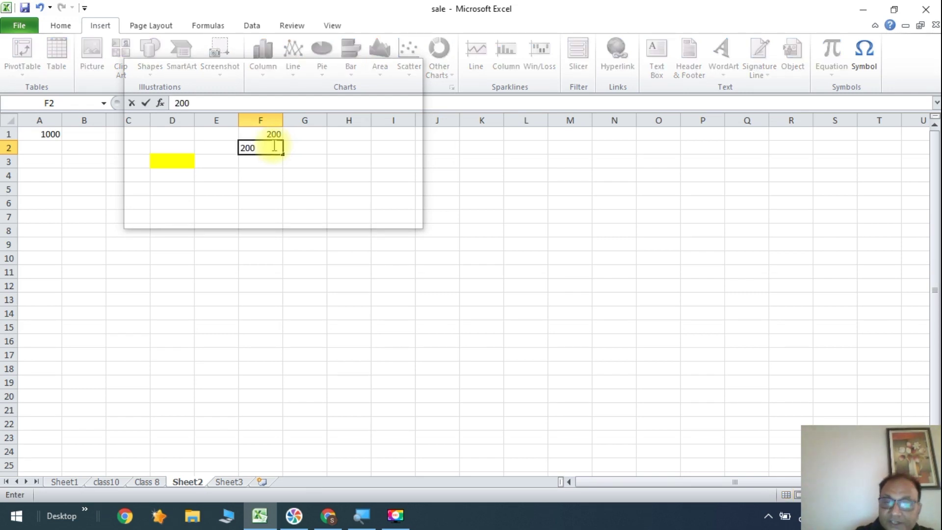
pyautogui.press('Return')
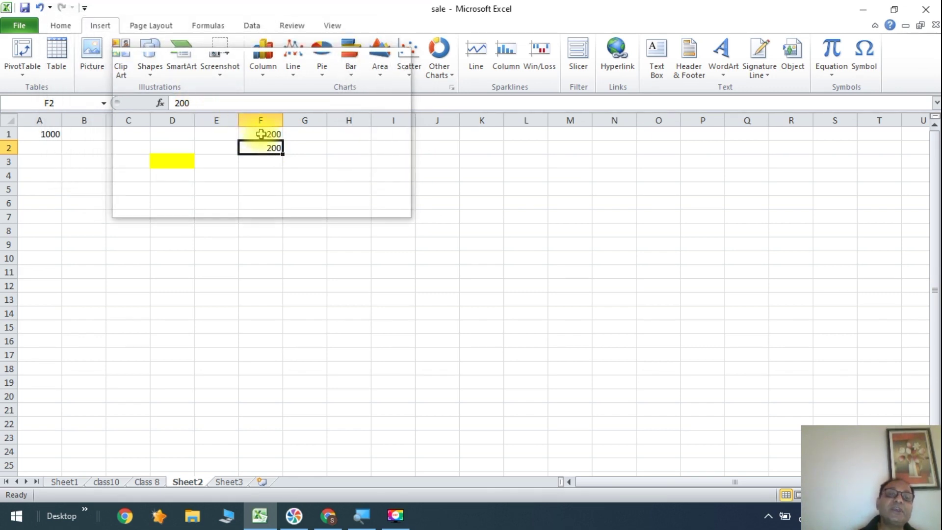
pyautogui.press('Down')
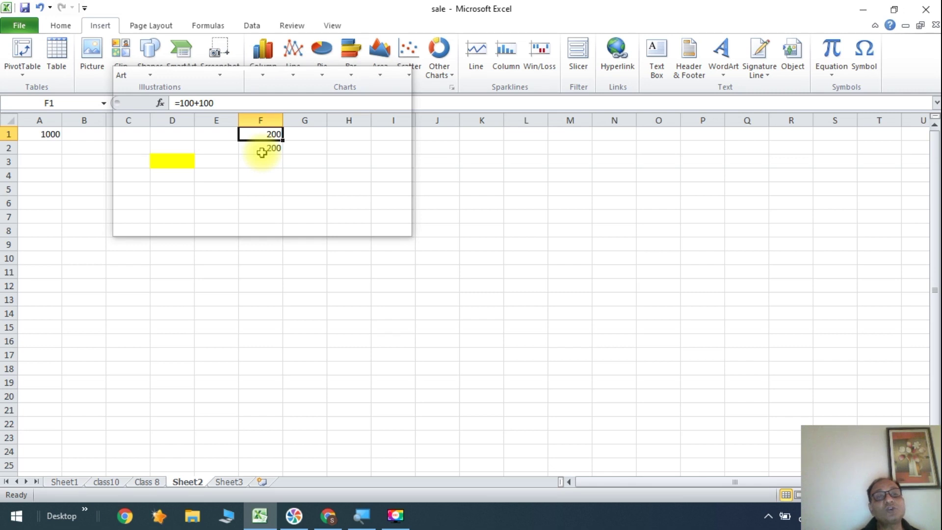
pyautogui.click(261, 148)
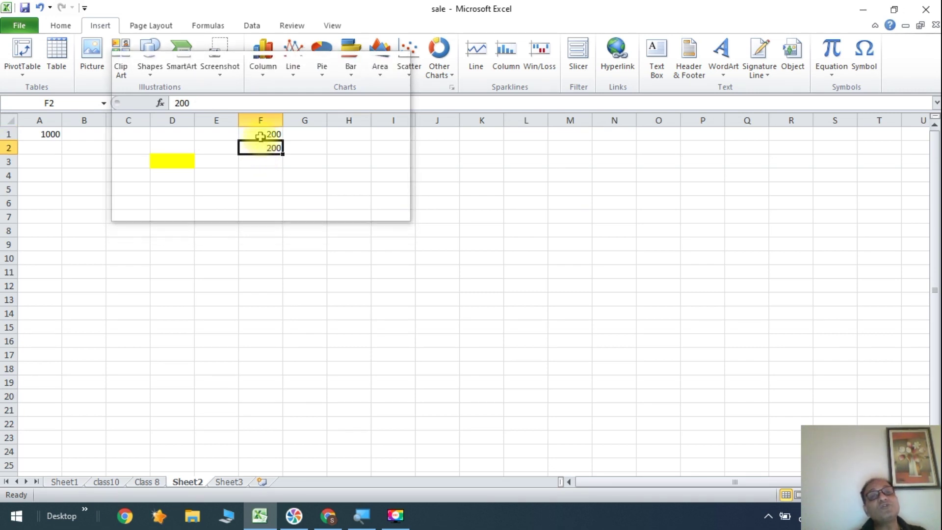
pyautogui.click(260, 137)
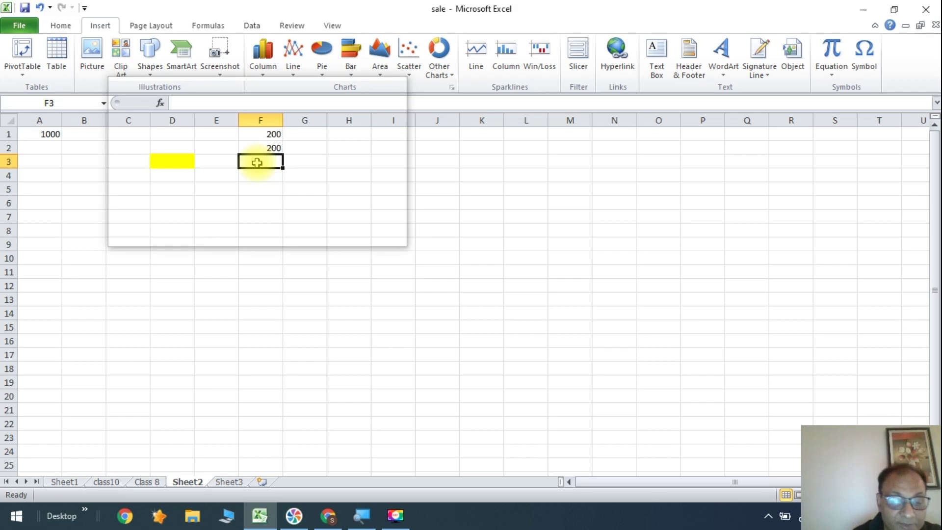
# Enter the text abcd in F3, then reselect that cell.
pyautogui.write('abcd')
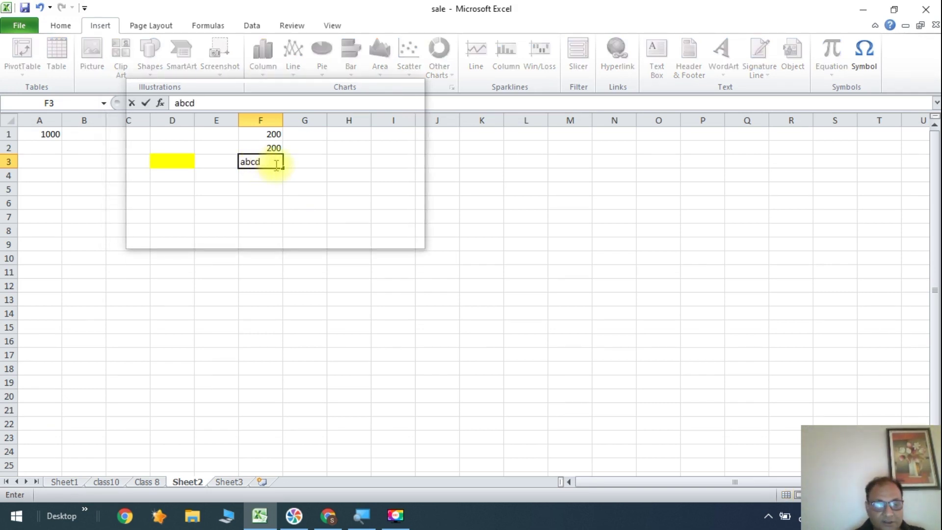
pyautogui.press('super+plus')
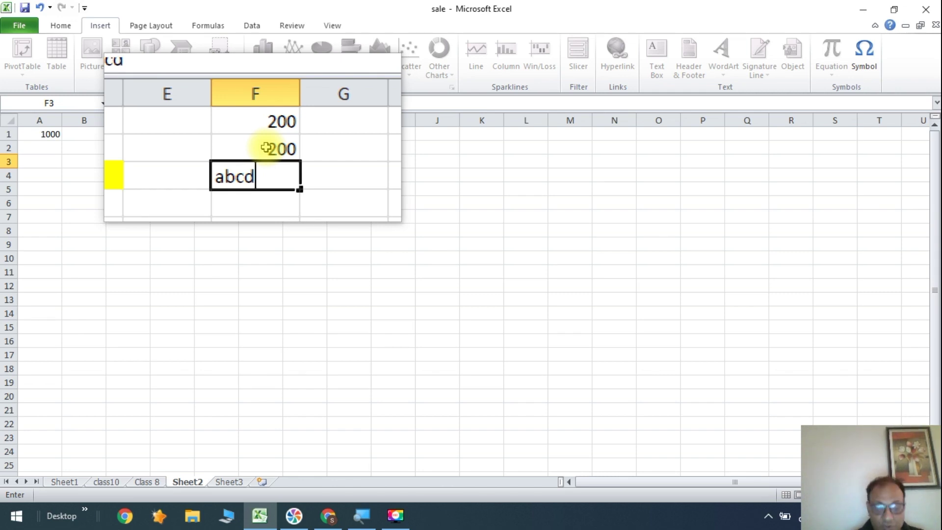
pyautogui.click(266, 147)
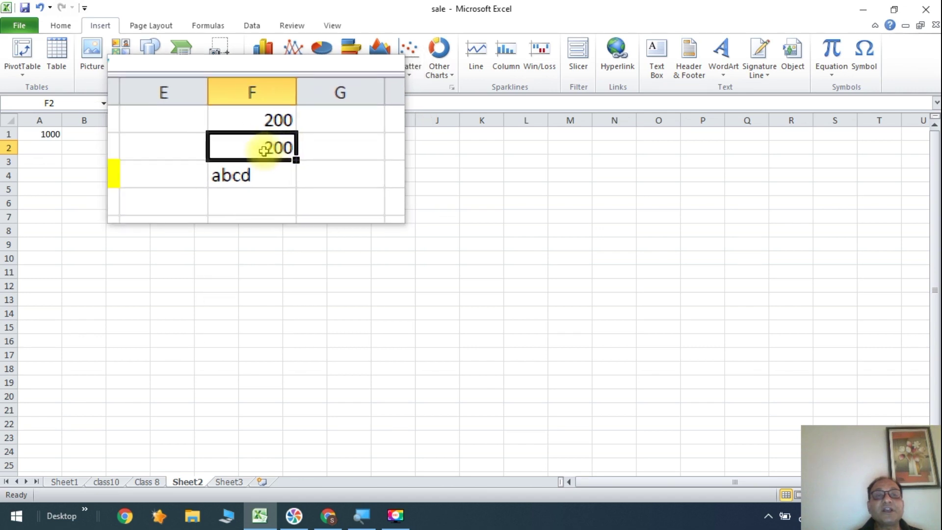
pyautogui.click(245, 164)
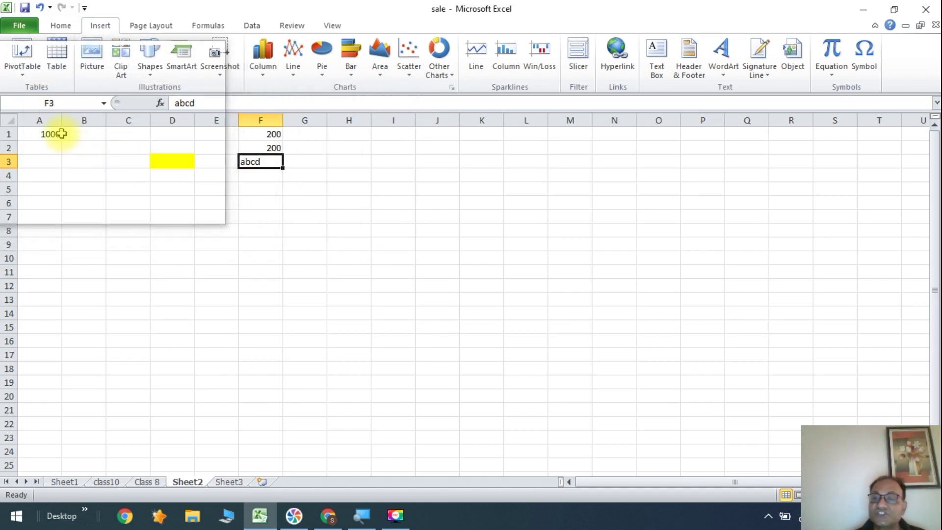
# Select columns A, B, C, E, H and I in turn, then the whole of row 1.
pyautogui.click(41, 119)
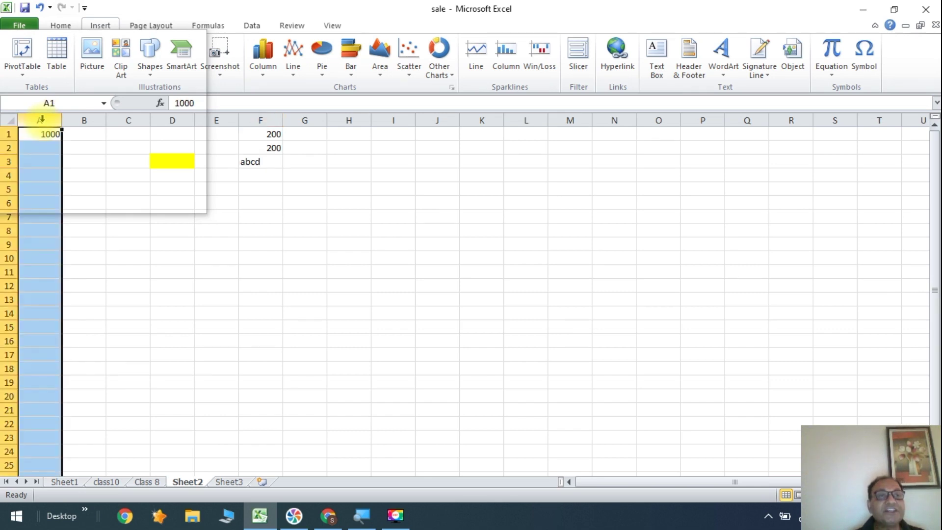
pyautogui.click(80, 120)
pyautogui.click(115, 120)
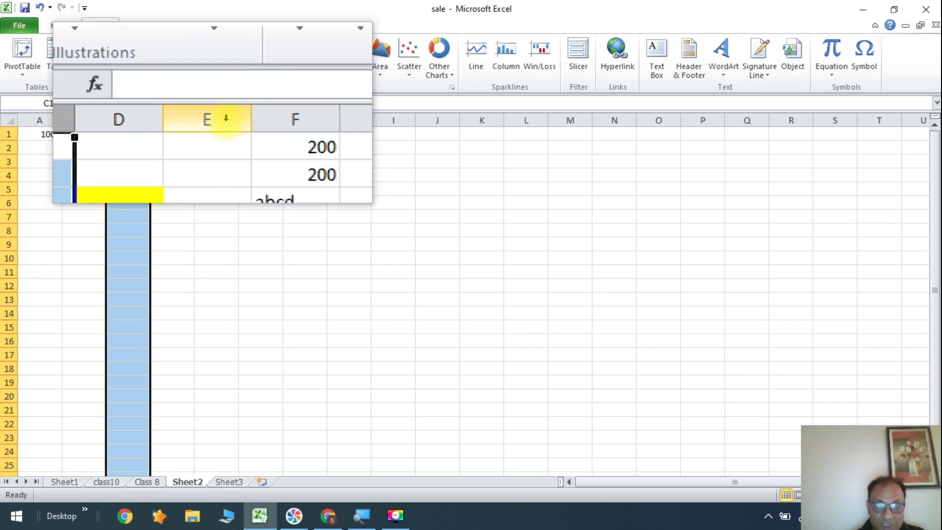
pyautogui.click(228, 119)
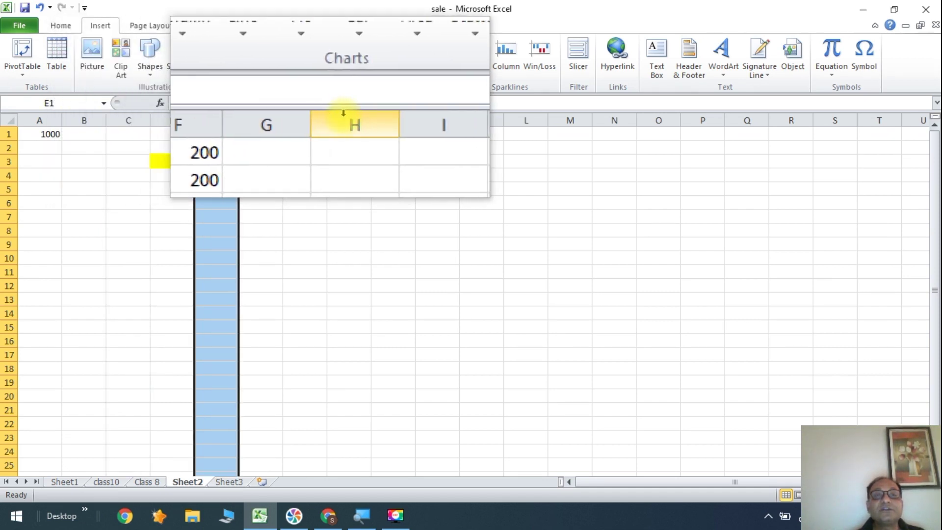
pyautogui.click(344, 118)
pyautogui.click(392, 120)
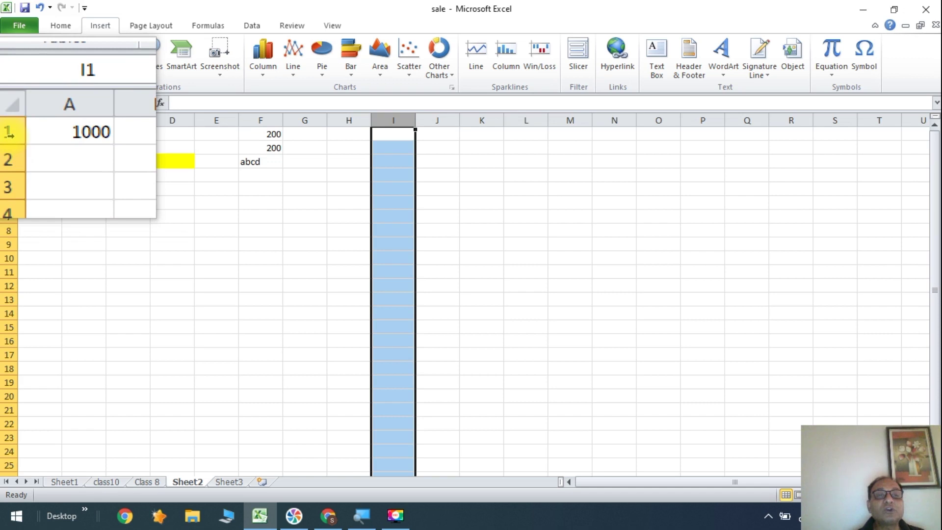
pyautogui.click(9, 134)
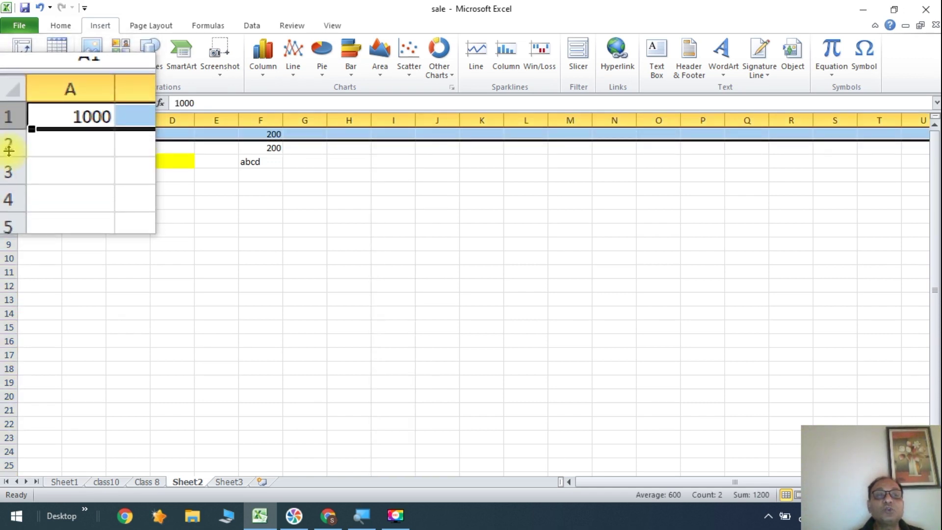
pyautogui.click(9, 147)
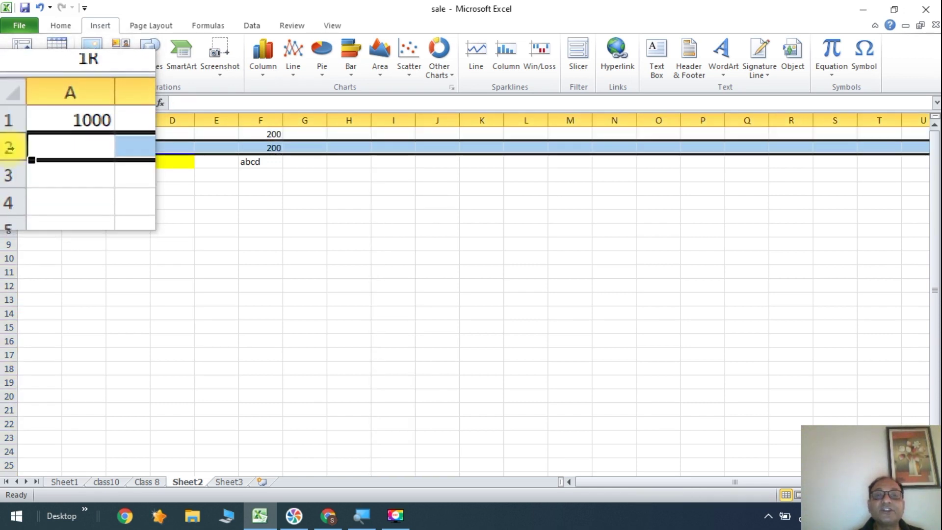
pyautogui.click(10, 258)
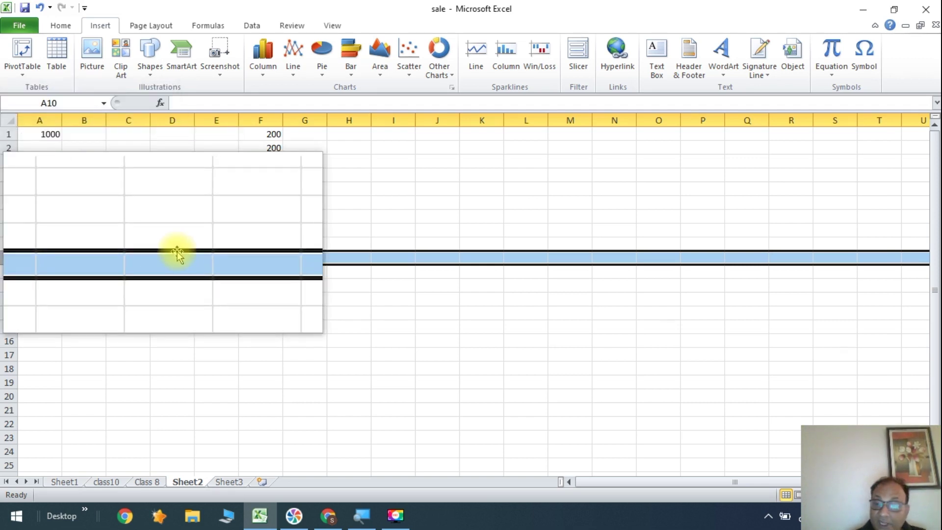
pyautogui.press('super+minus')
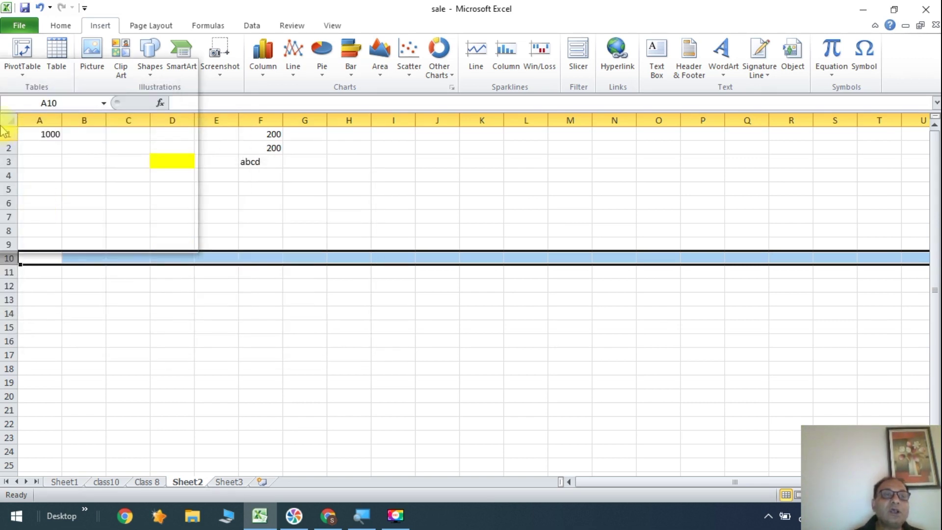
pyautogui.click(49, 135)
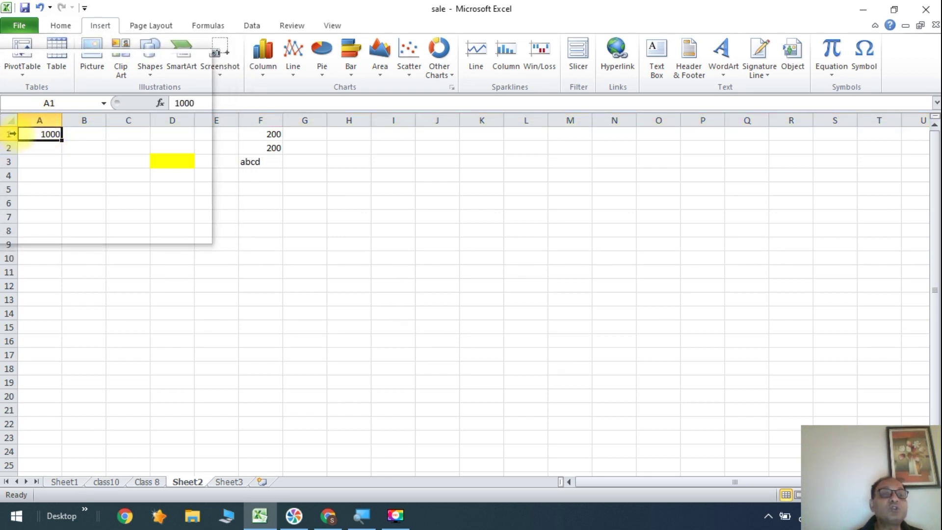
pyautogui.click(153, 160)
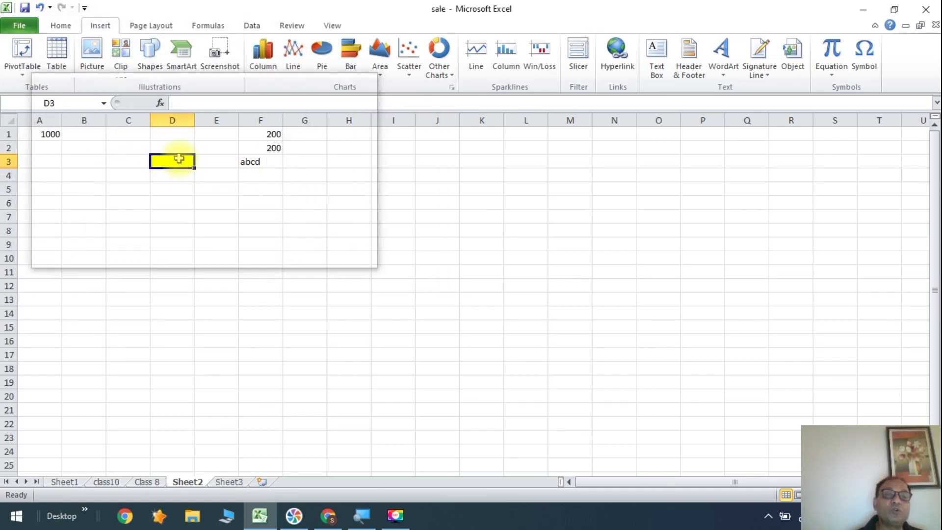
# Type 1000 into the yellow cell D3 and commit it.
pyautogui.write('1000')
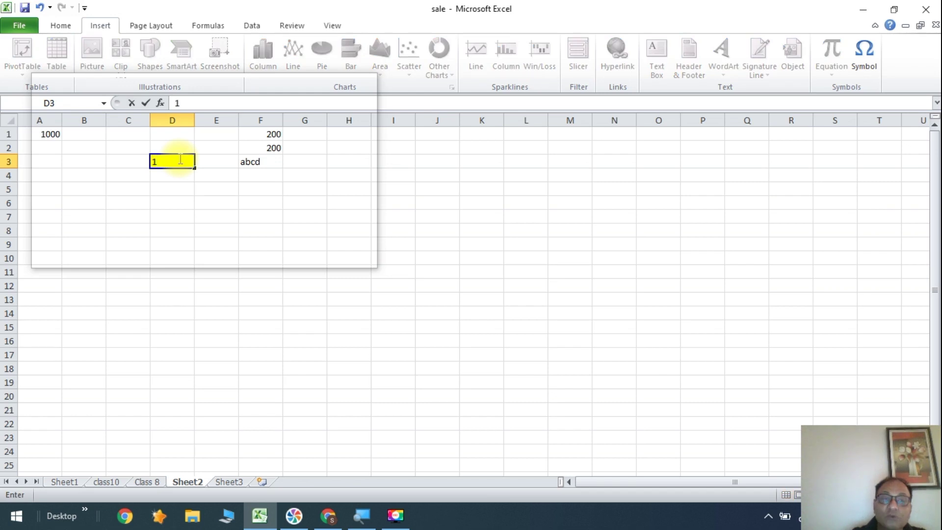
pyautogui.click(218, 200)
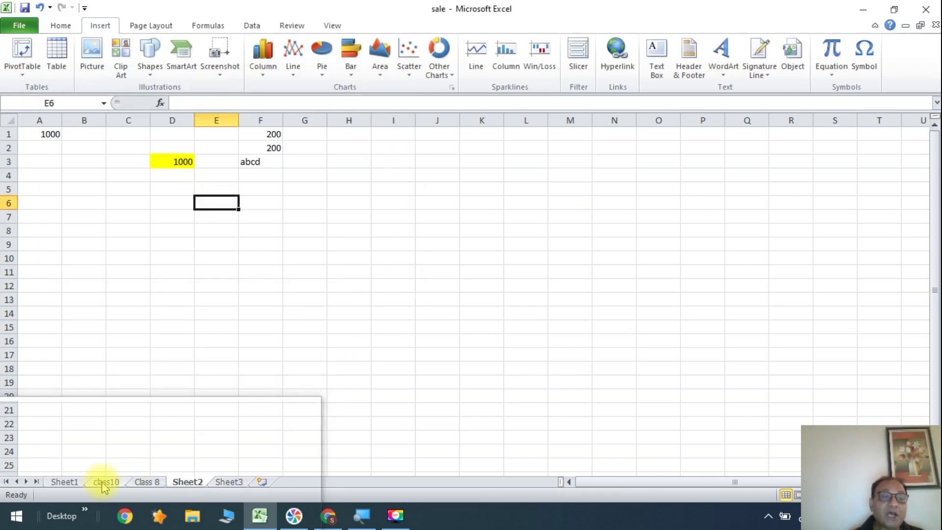
# Browse Sheet1, class10, Class 8, Sheet2 and Sheet3, settling on Class 8.
pyautogui.click(64, 482)
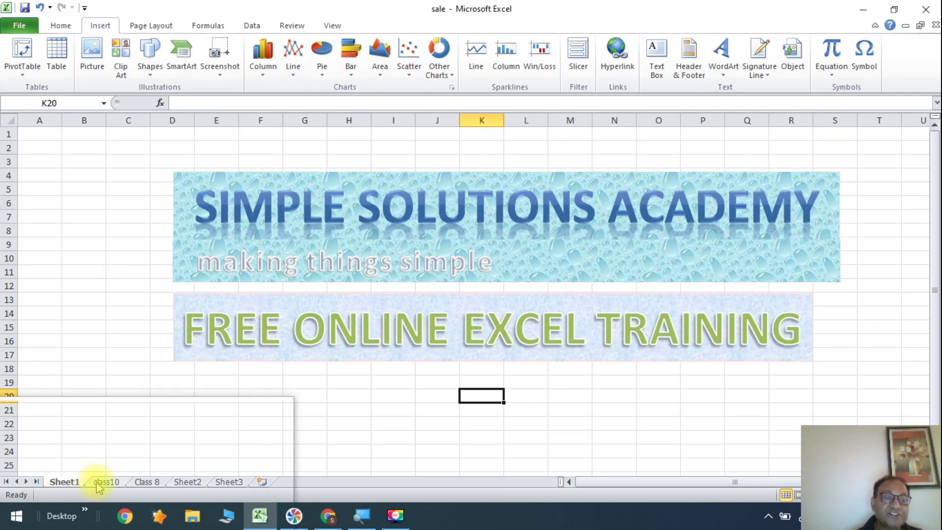
pyautogui.click(97, 483)
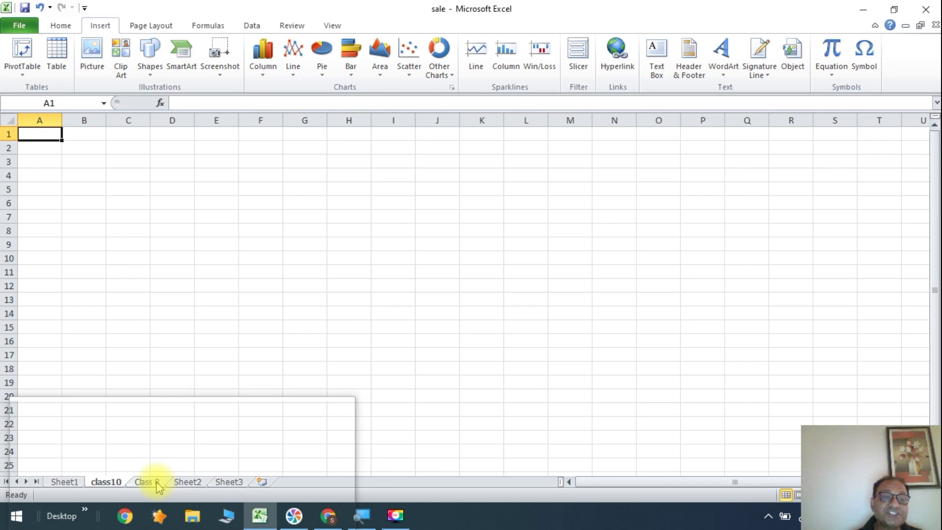
pyautogui.click(147, 482)
pyautogui.click(187, 482)
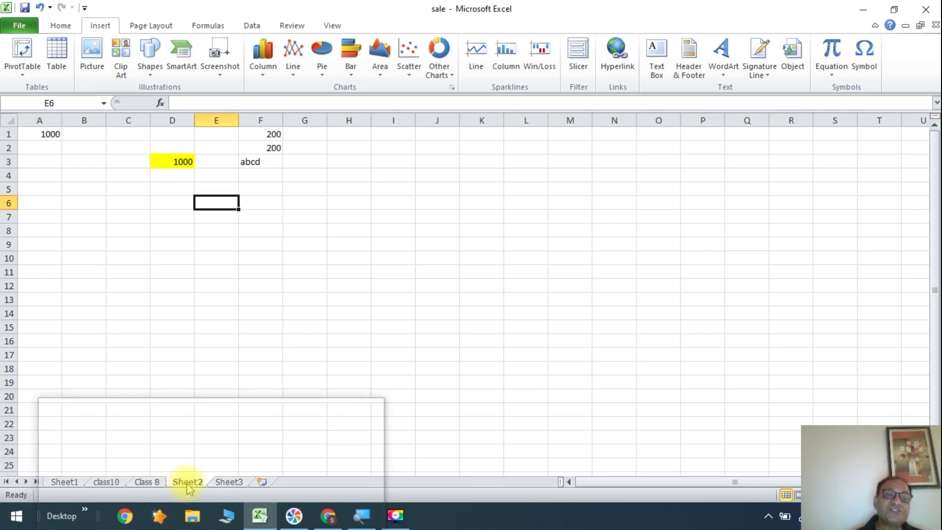
pyautogui.click(229, 482)
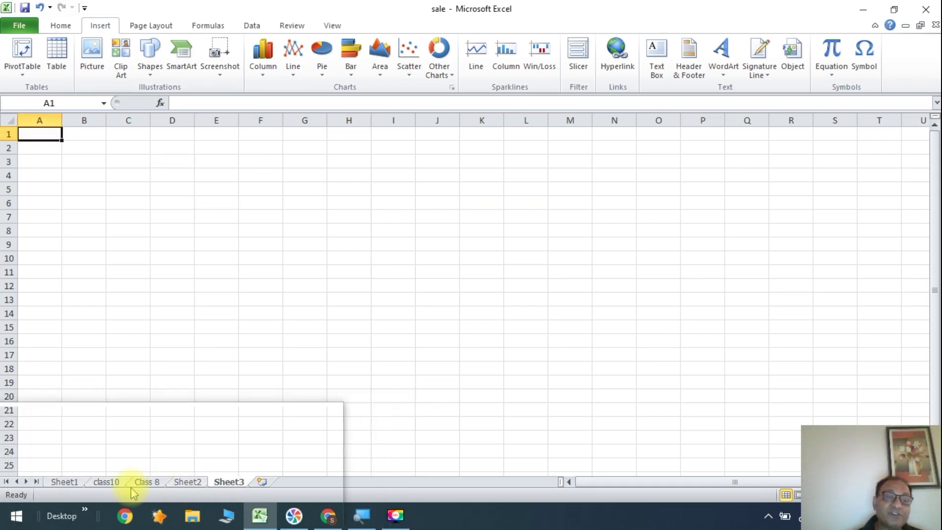
pyautogui.click(72, 483)
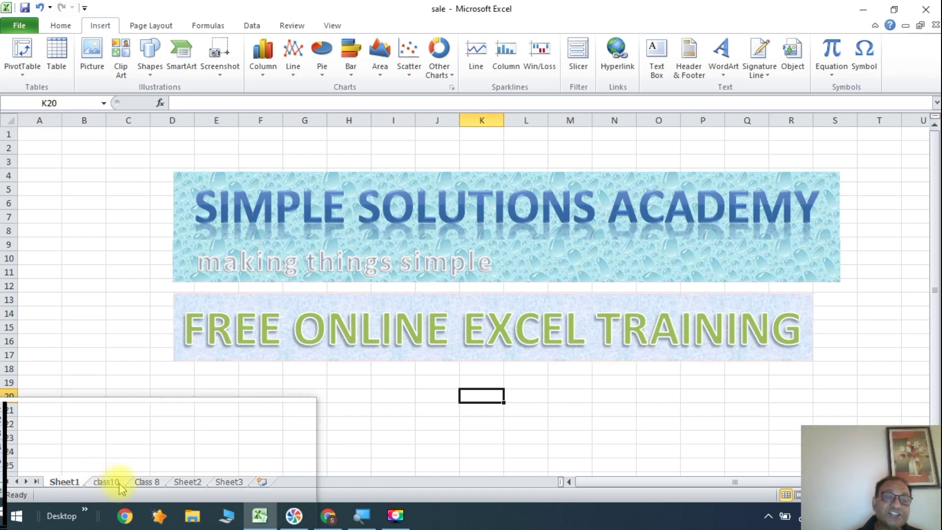
pyautogui.click(117, 482)
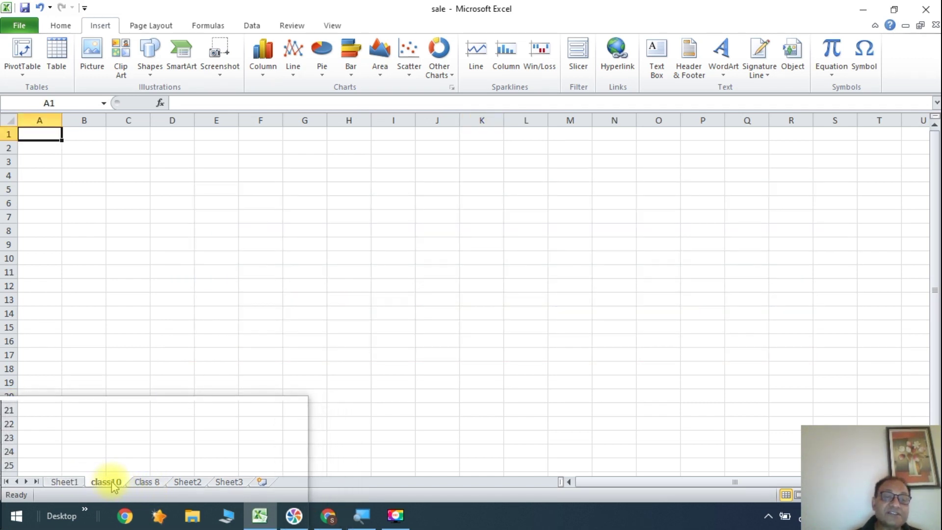
pyautogui.click(137, 484)
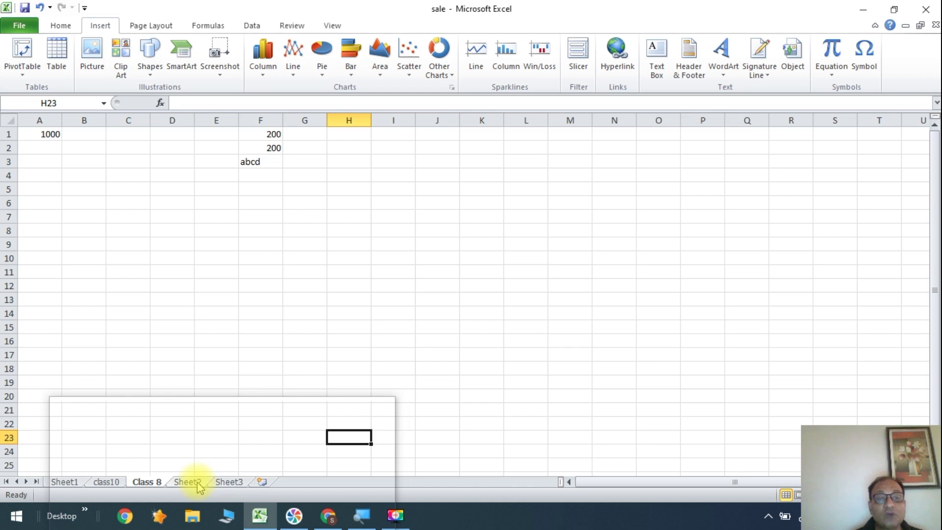
pyautogui.rightClick(199, 483)
pyautogui.moveTo(236, 361)
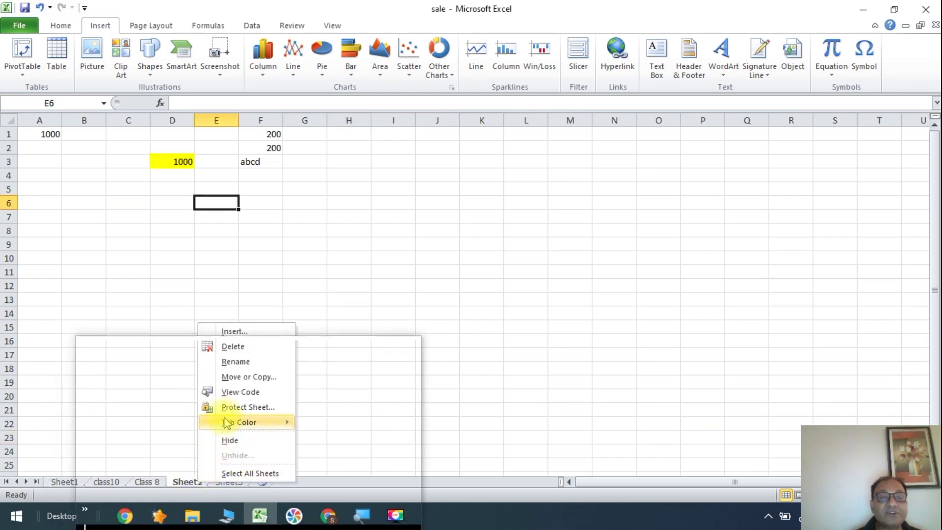
# Rename Sheet2 to 'class 9', then add the new worksheets Sheet4 and Sheet5.
pyautogui.click(232, 364)
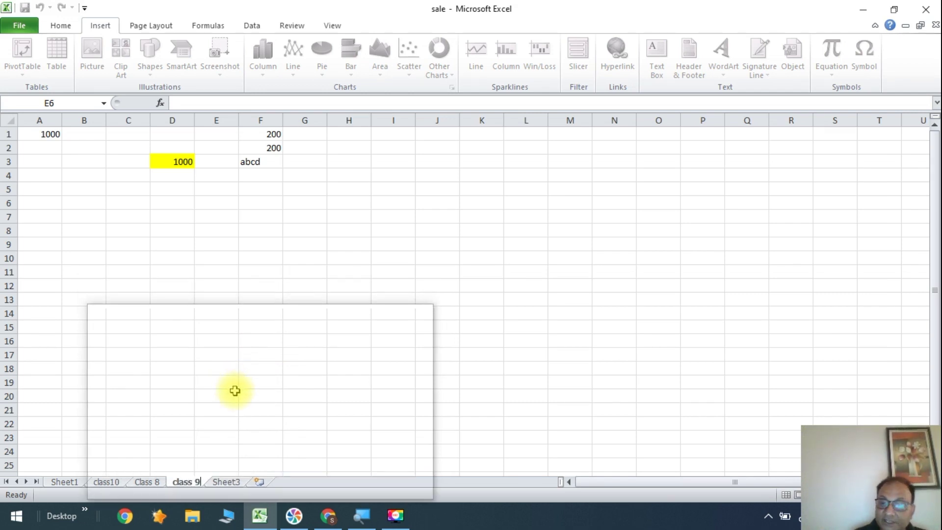
pyautogui.press('Return')
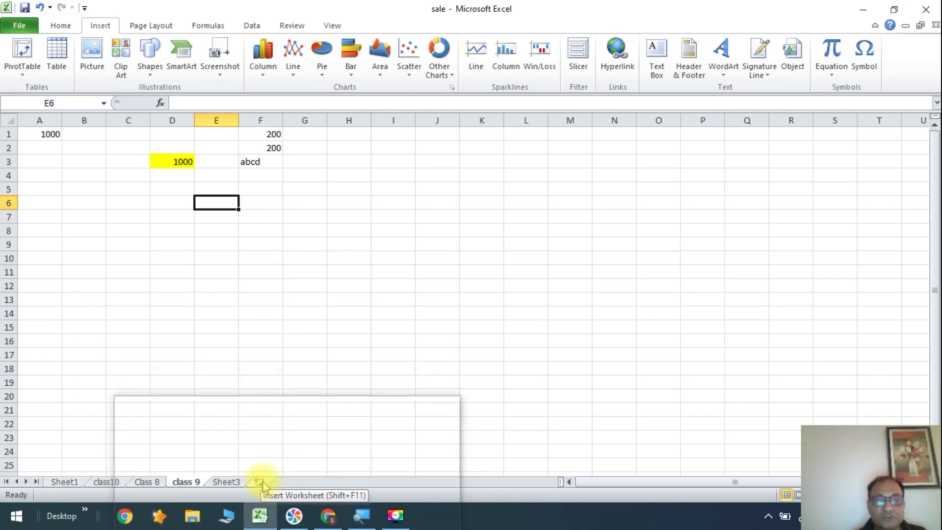
pyautogui.click(260, 483)
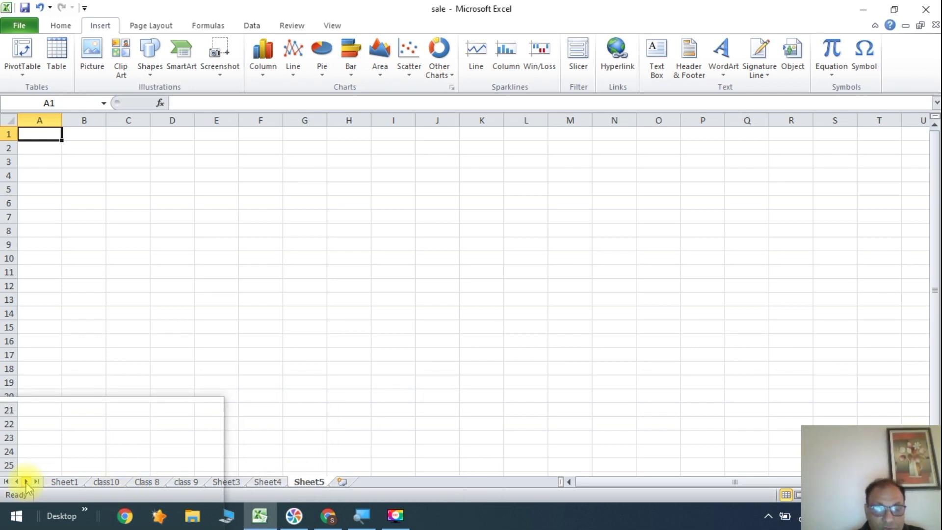
pyautogui.press('super+plus')
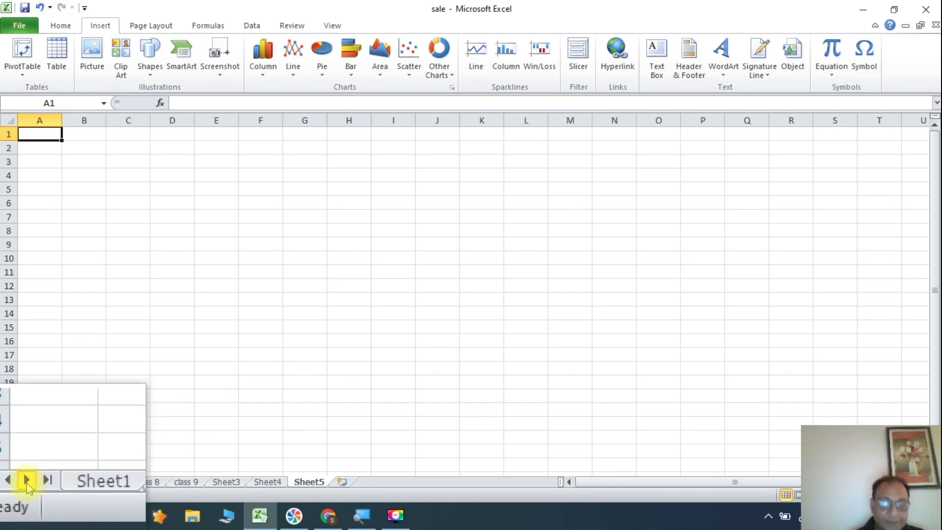
# Switch back to Sheet1 with the academy banners, picking it from the sheet list.
pyautogui.rightClick(27, 484)
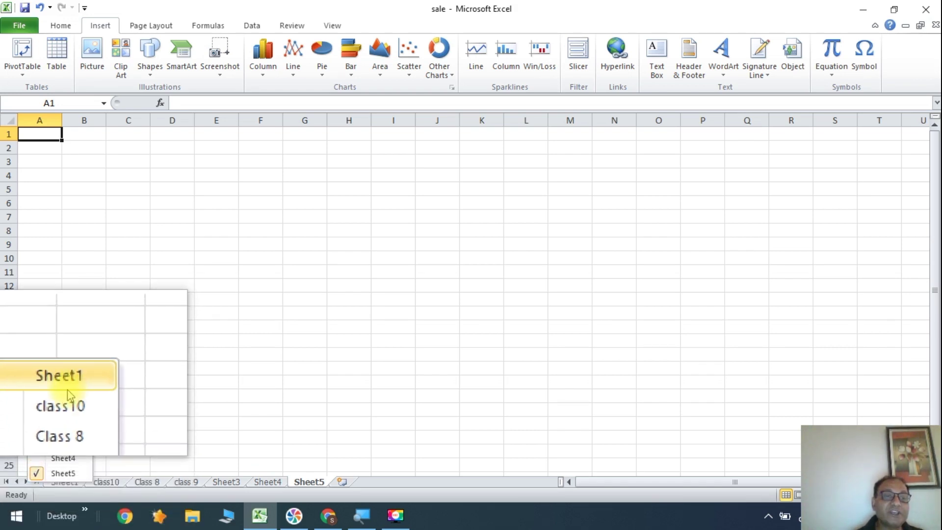
pyautogui.click(66, 389)
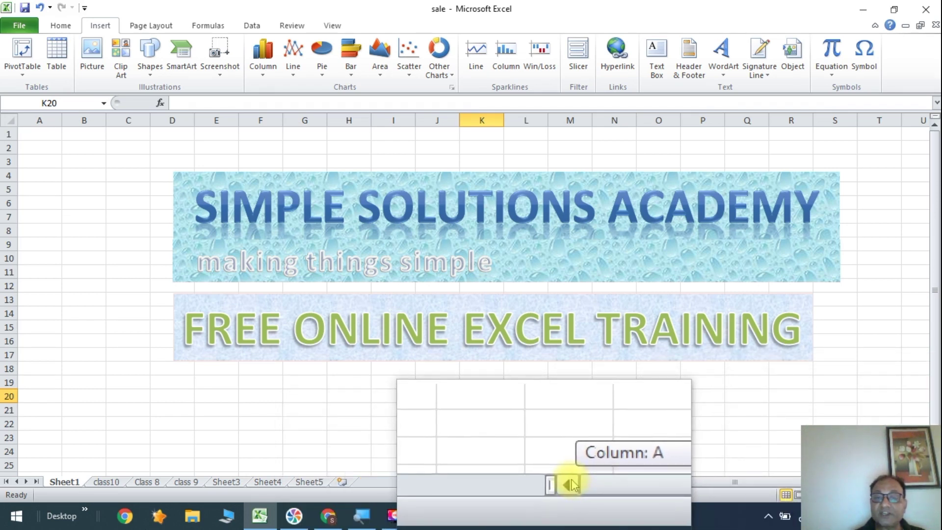
pyautogui.moveTo(590, 479); pyautogui.dragTo(603, 472)
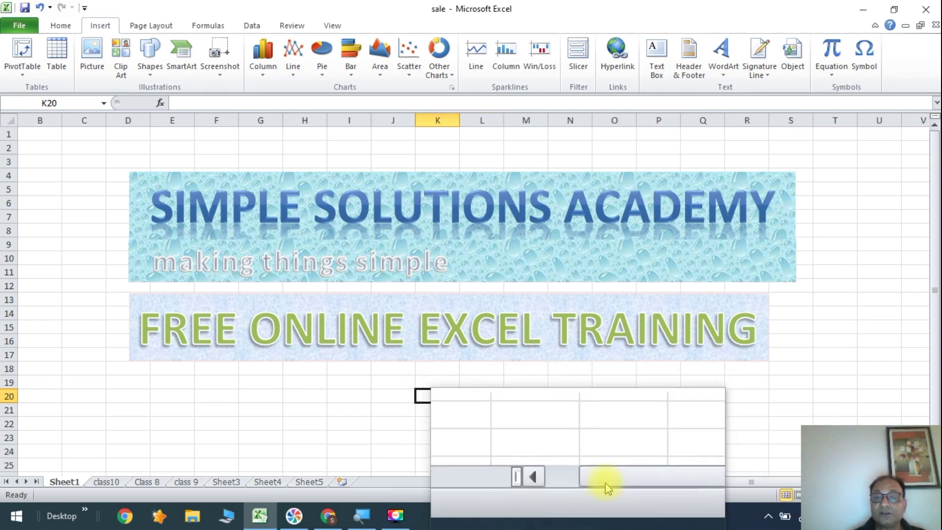
pyautogui.moveTo(606, 479); pyautogui.dragTo(536, 481)
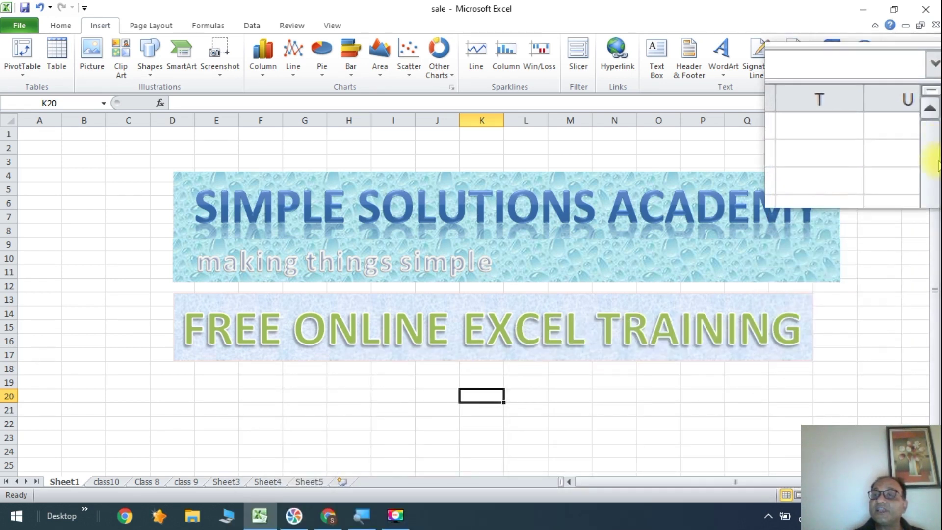
pyautogui.moveTo(937, 254); pyautogui.dragTo(935, 360)
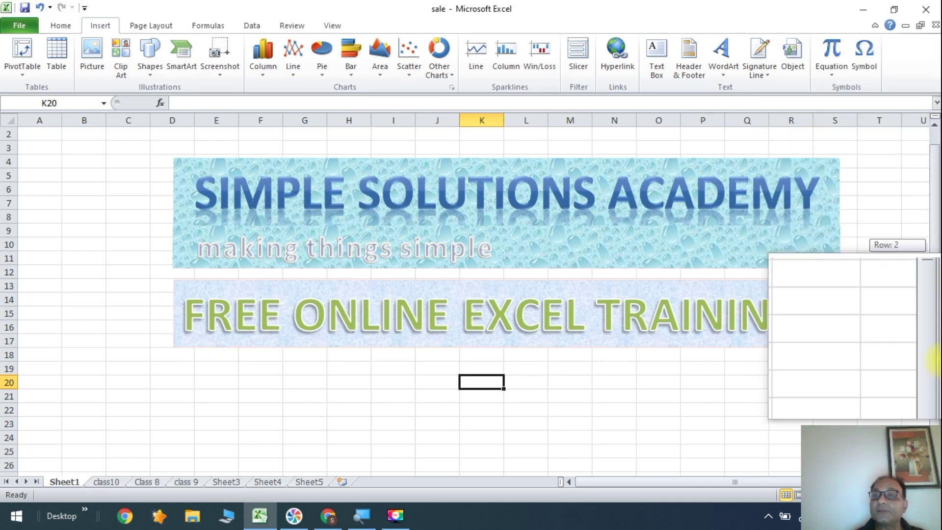
pyautogui.moveTo(935, 360); pyautogui.dragTo(935, 231)
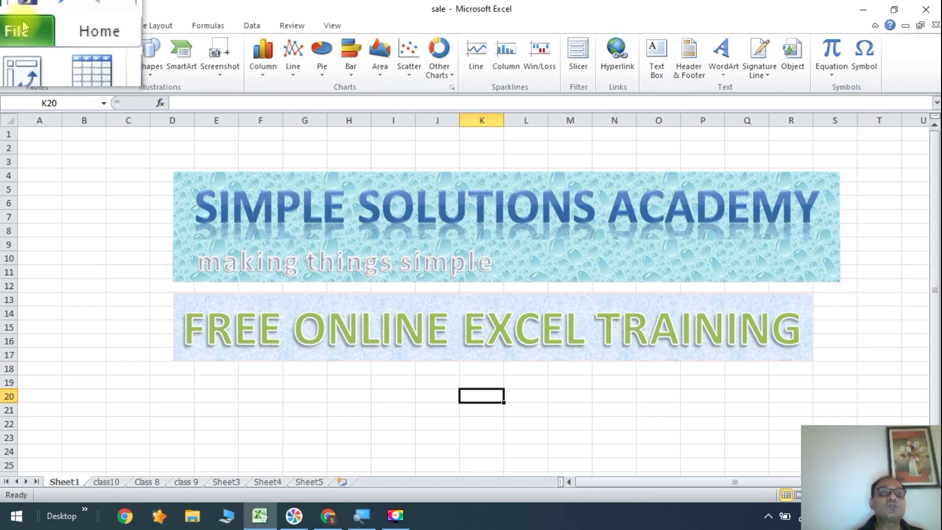
pyautogui.click(22, 22)
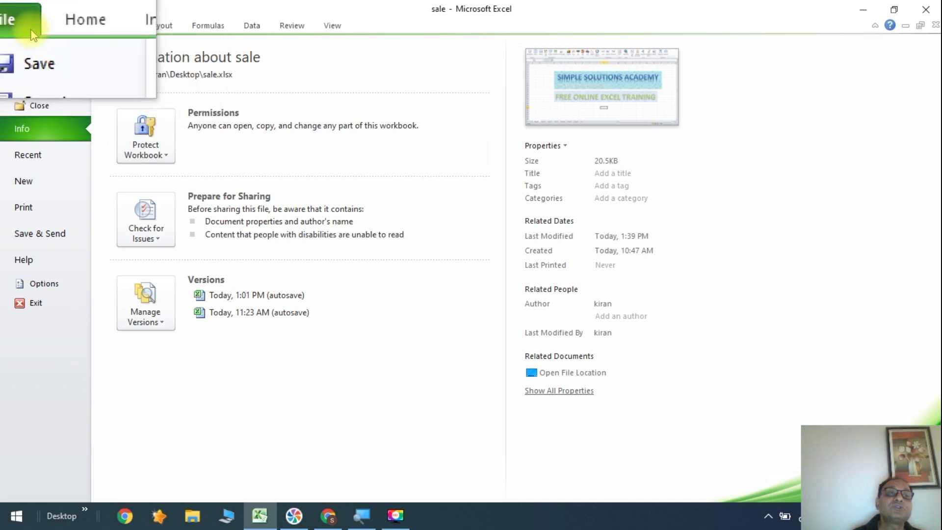
pyautogui.click(23, 26)
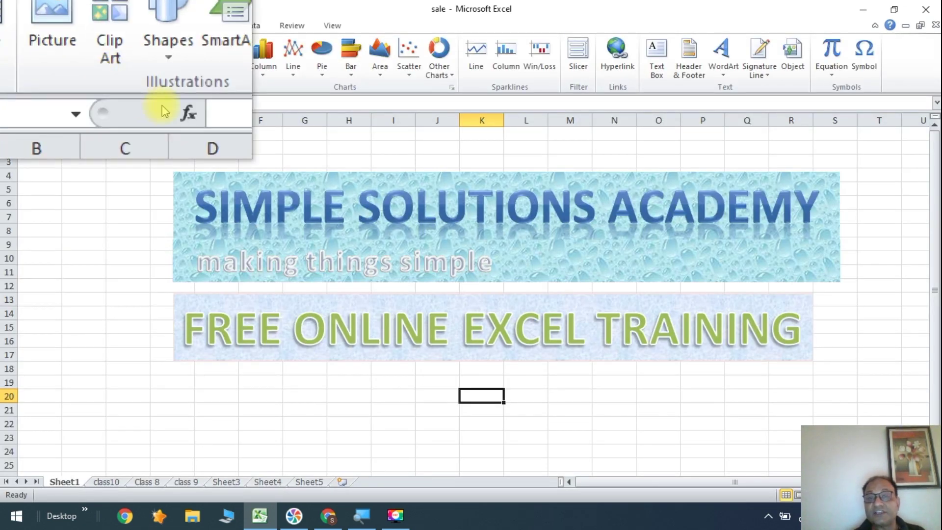